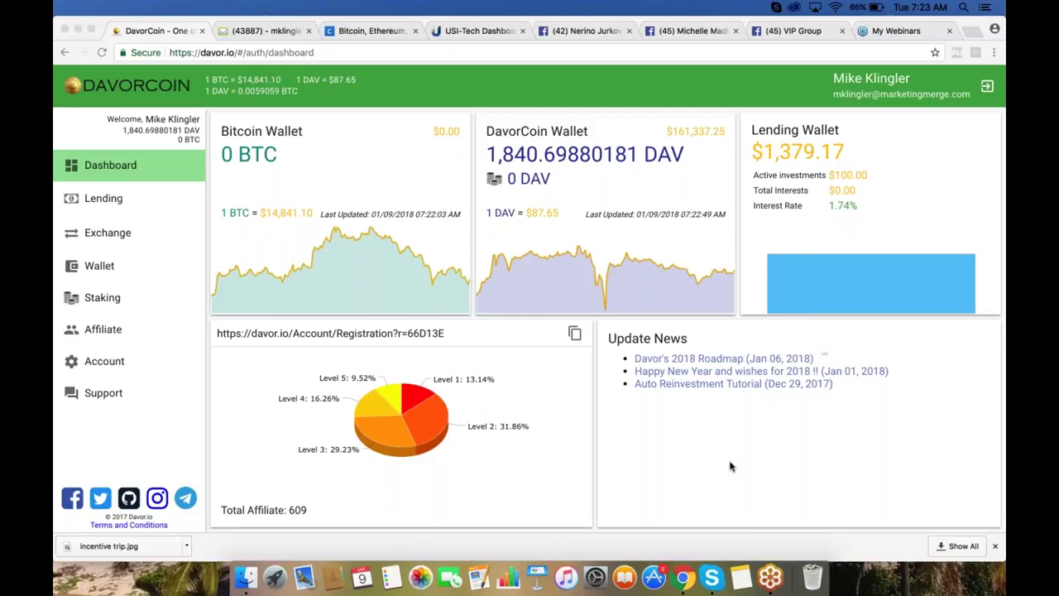
- Start a new lending package in the Lending section and set its amount to 161,000 USD
click(101, 201)
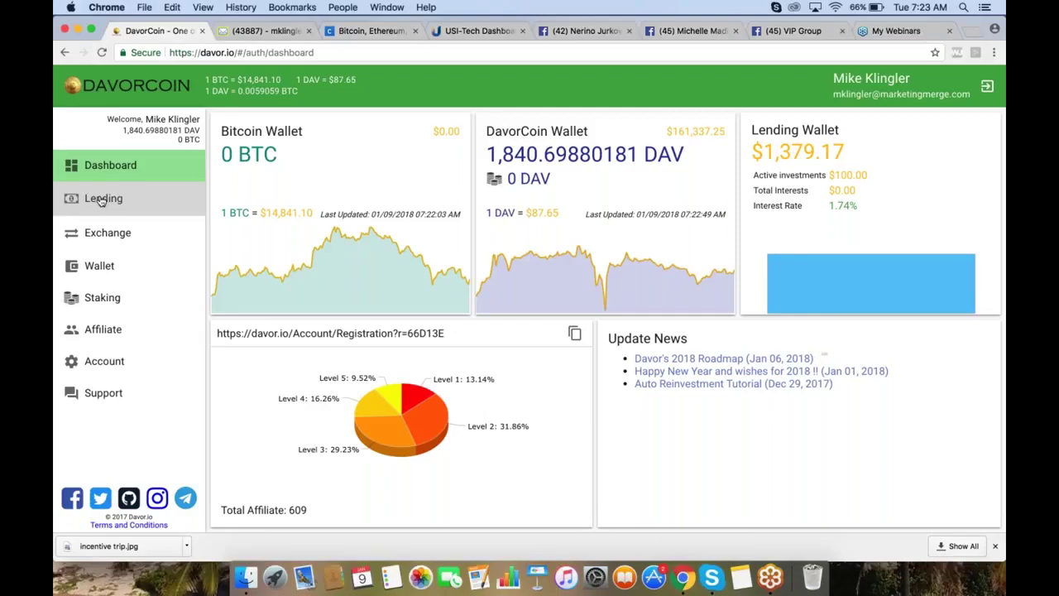
click(101, 199)
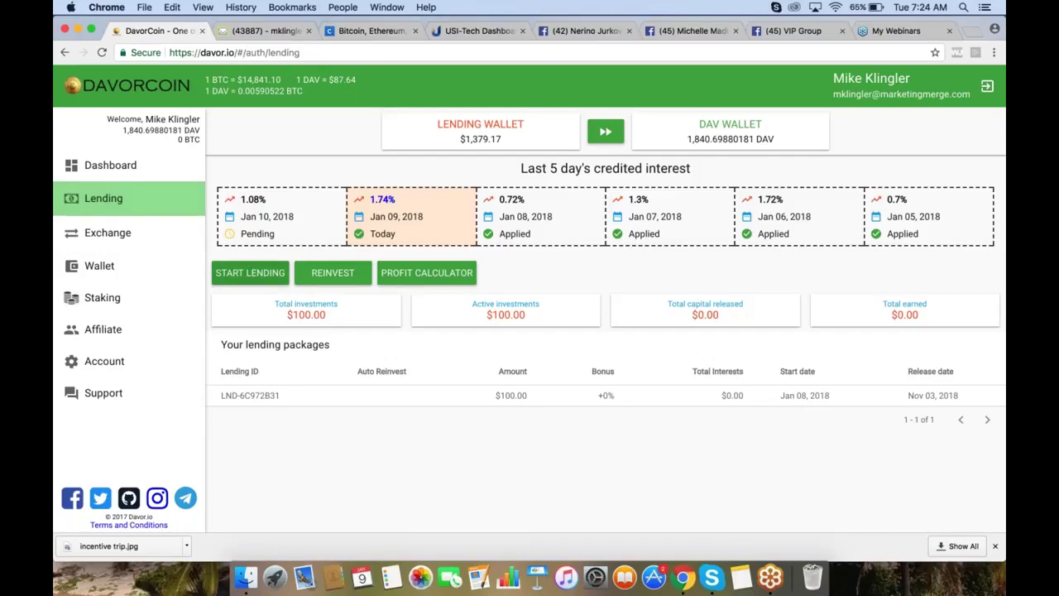
click(251, 275)
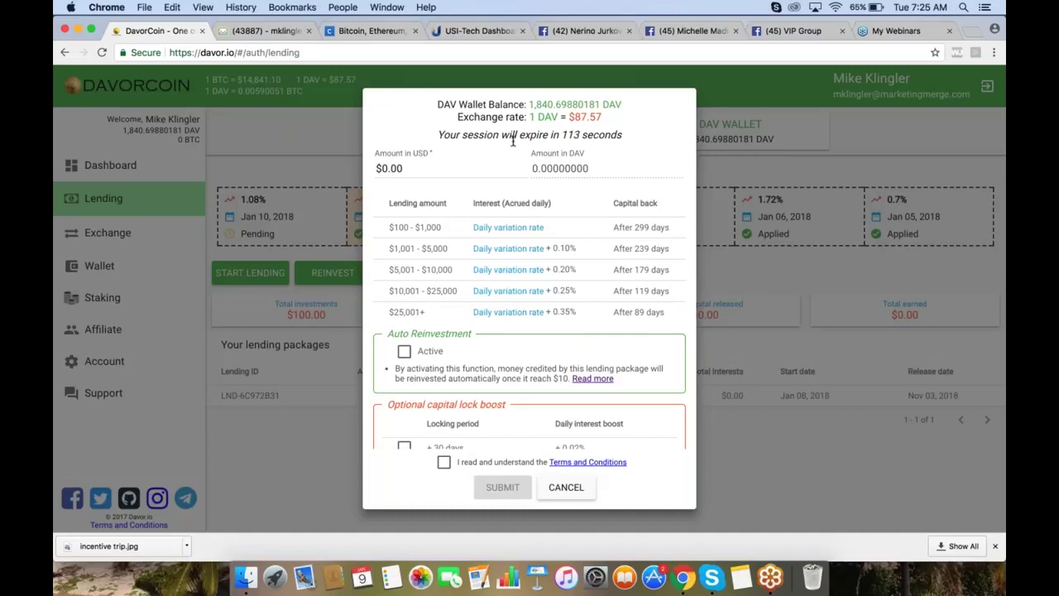
key(Tab)
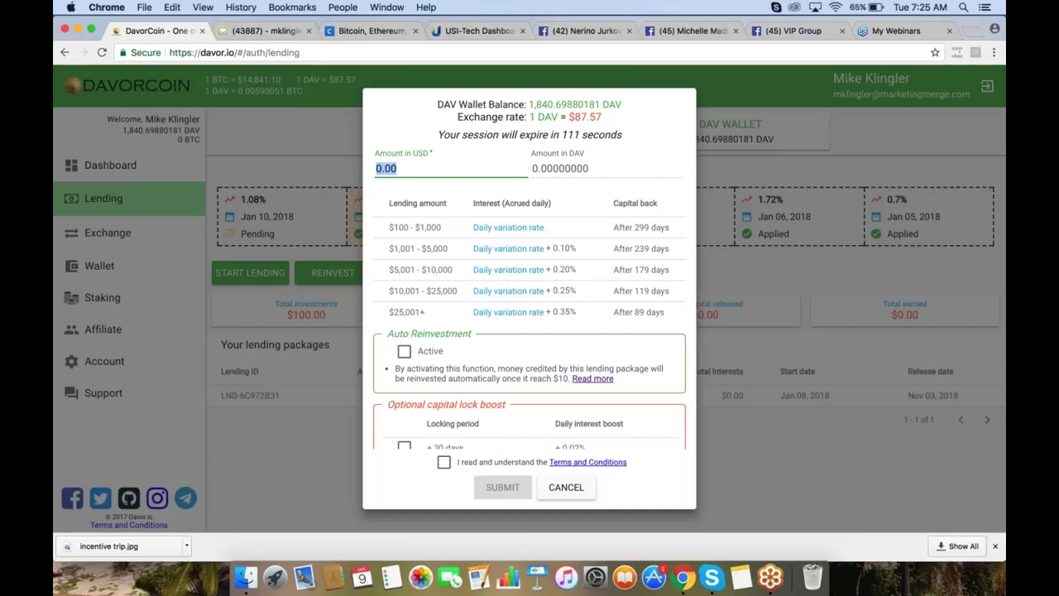
text(161)
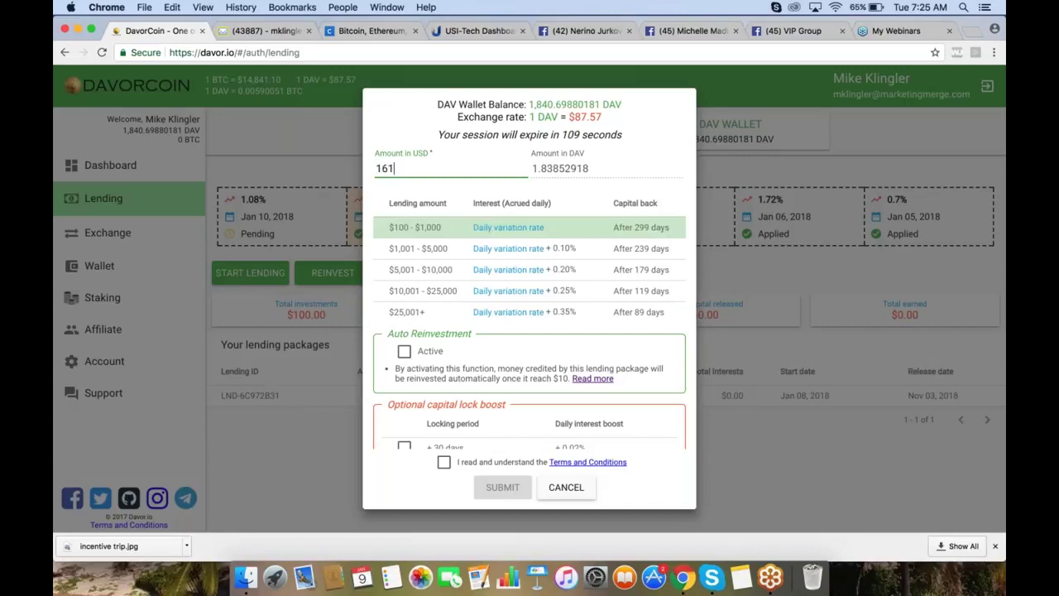
text(,000)
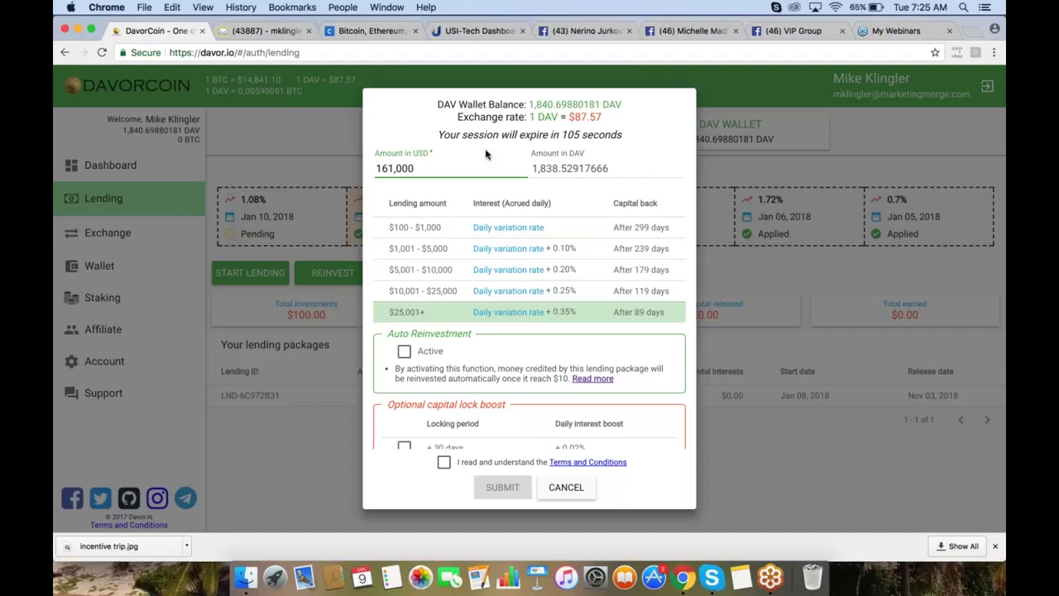
drag(501, 117, 437, 122)
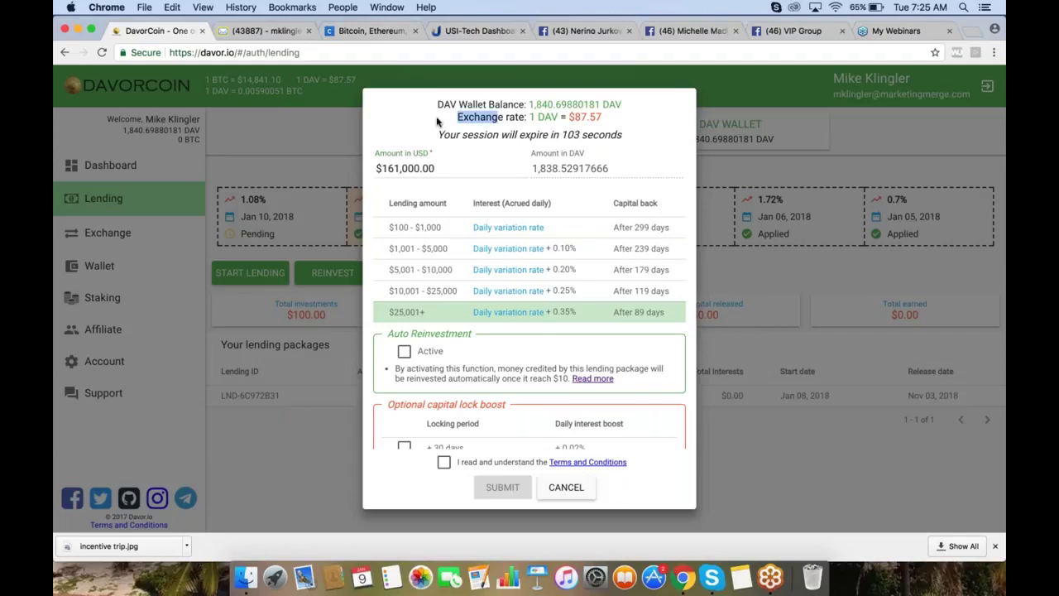
click(423, 123)
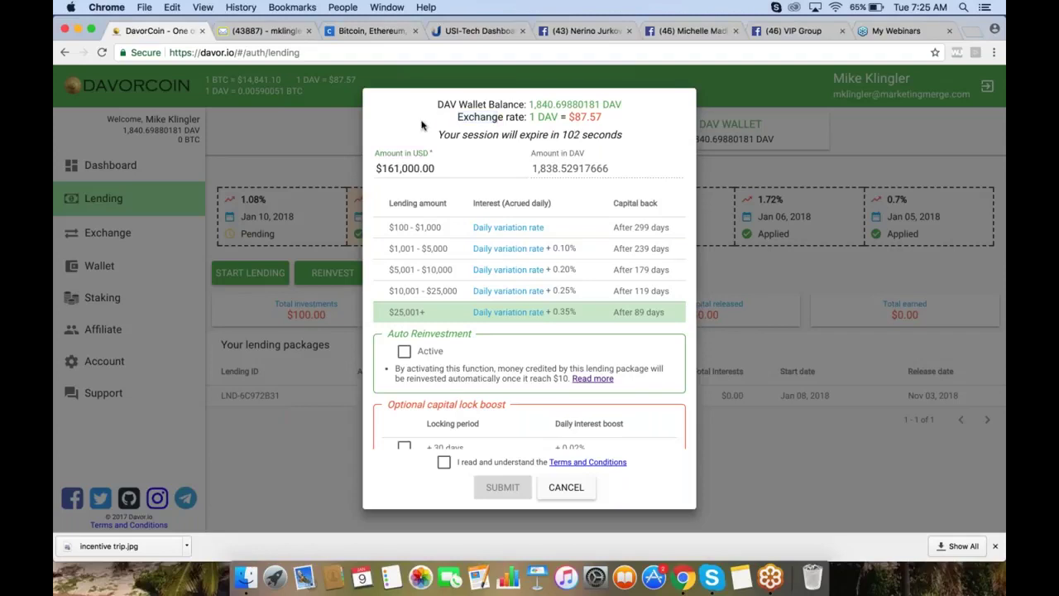
- Try a lending amount of 162,000 USD, and set the amount back to 161,000 USD
click(408, 168)
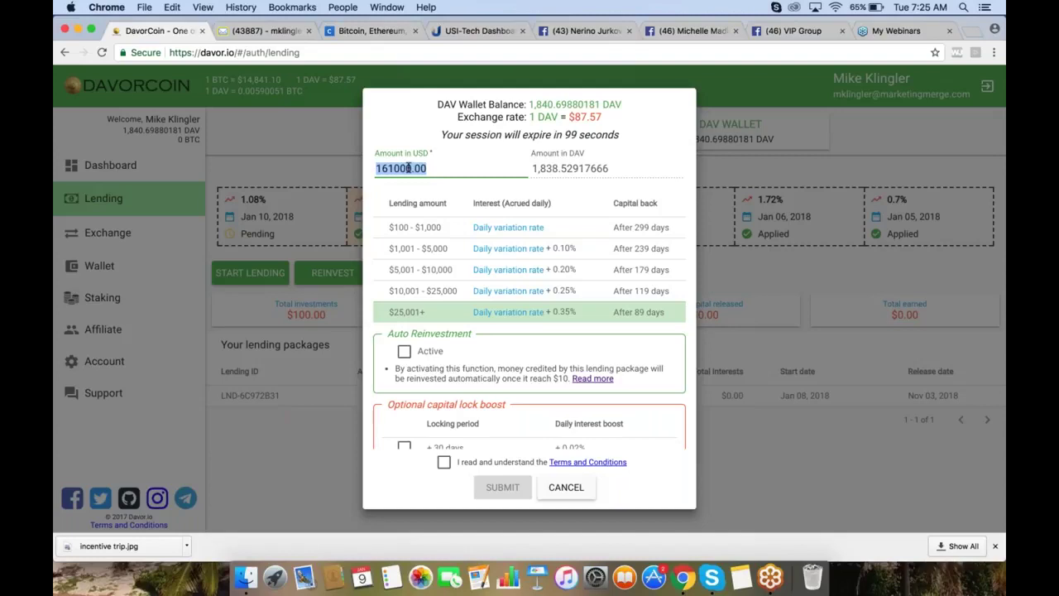
click(399, 168)
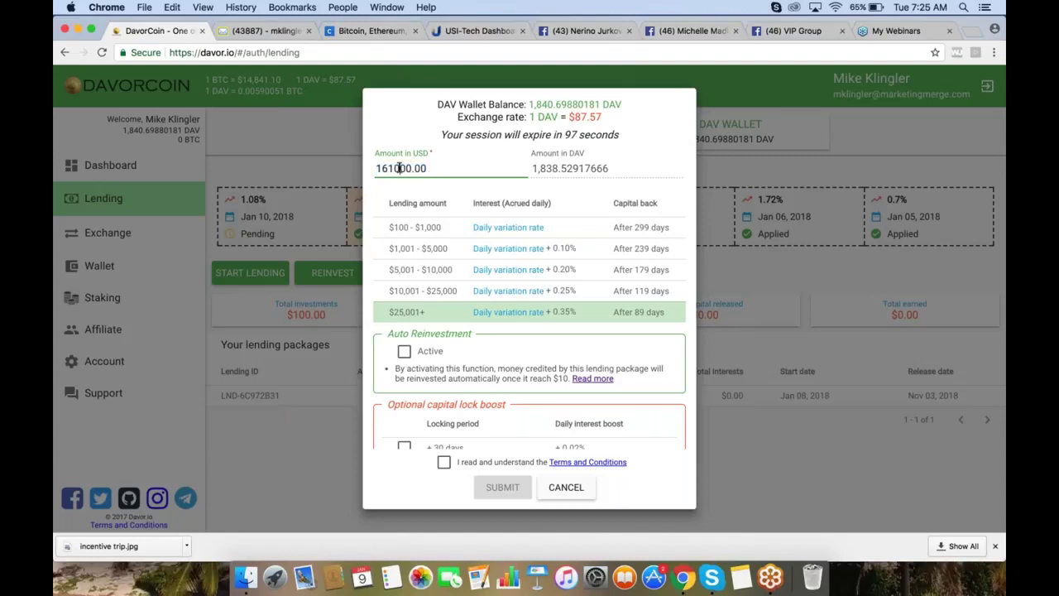
key(BackSpace)
key(BackSpace)
text(20)
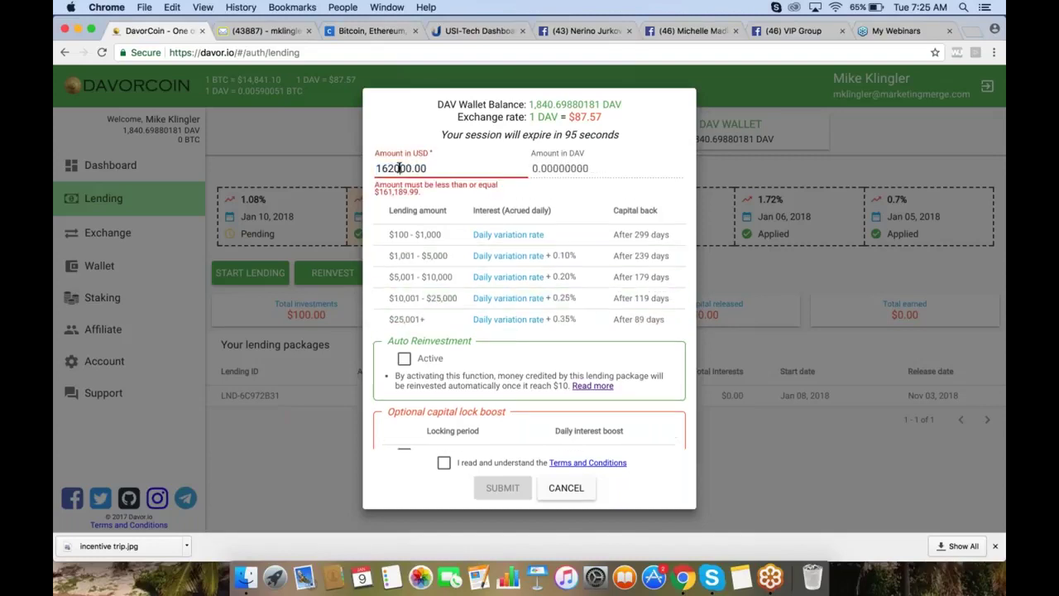
key(BackSpace)
key(BackSpace)
text(15)
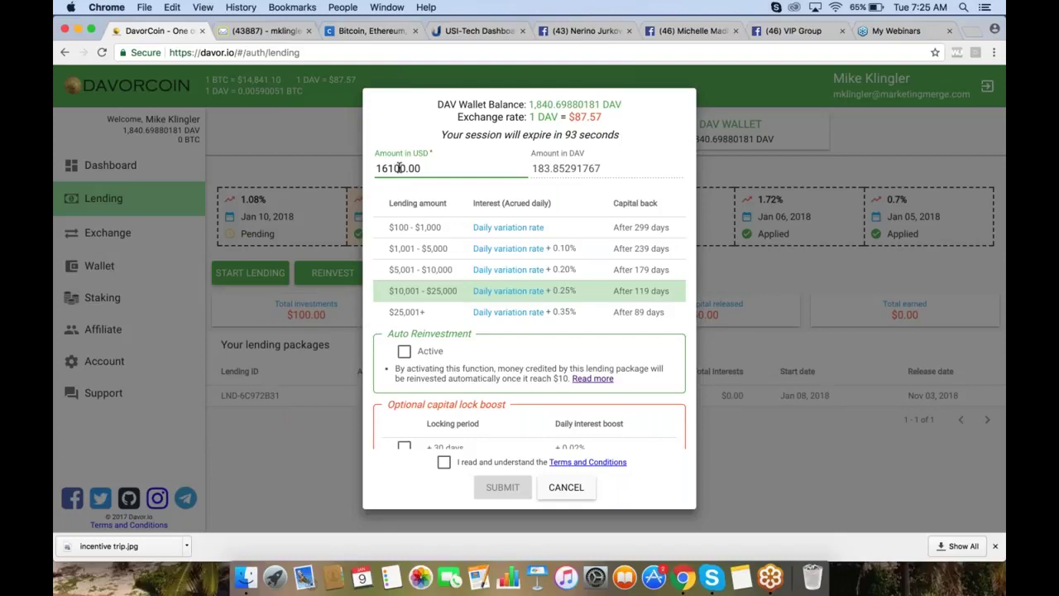
key(BackSpace)
text(0)
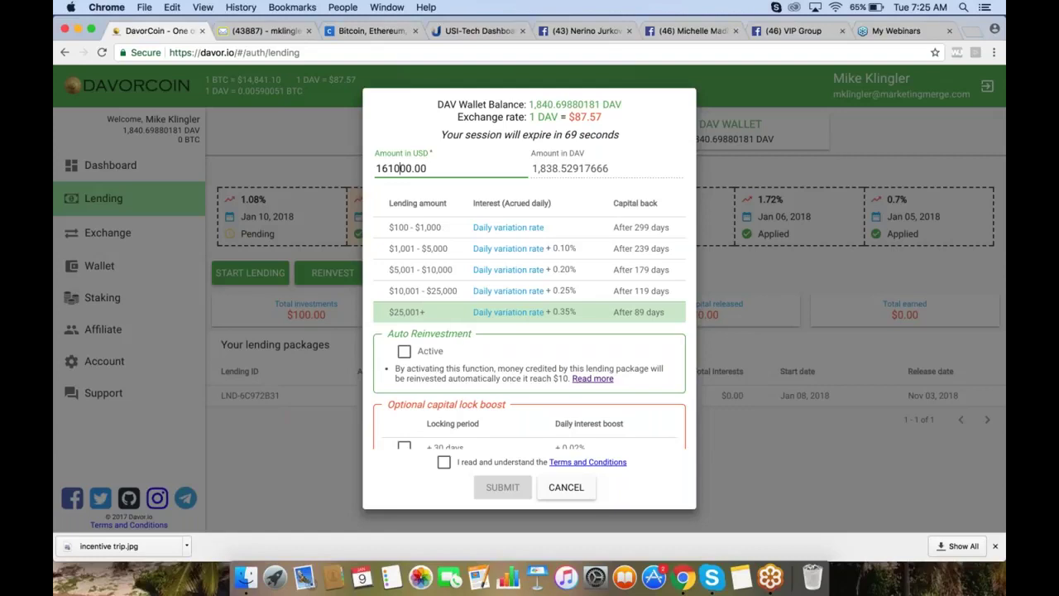
- Choose the optional capital lock boost of + 120 days for the lending package
scroll(458, 334, down, 2)
scroll(529, 290, down, 1)
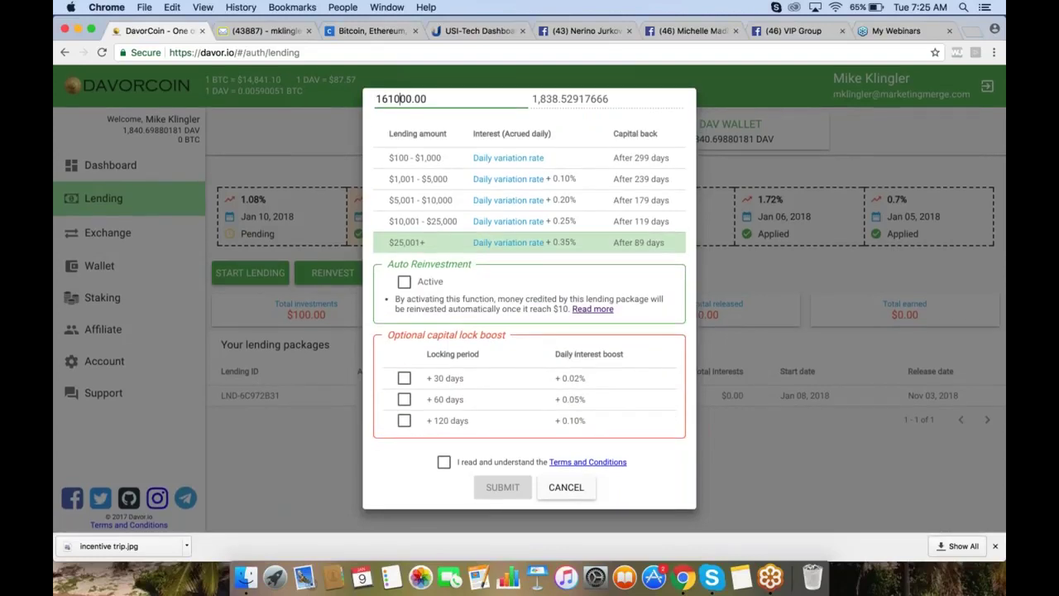
scroll(529, 273, up, 3)
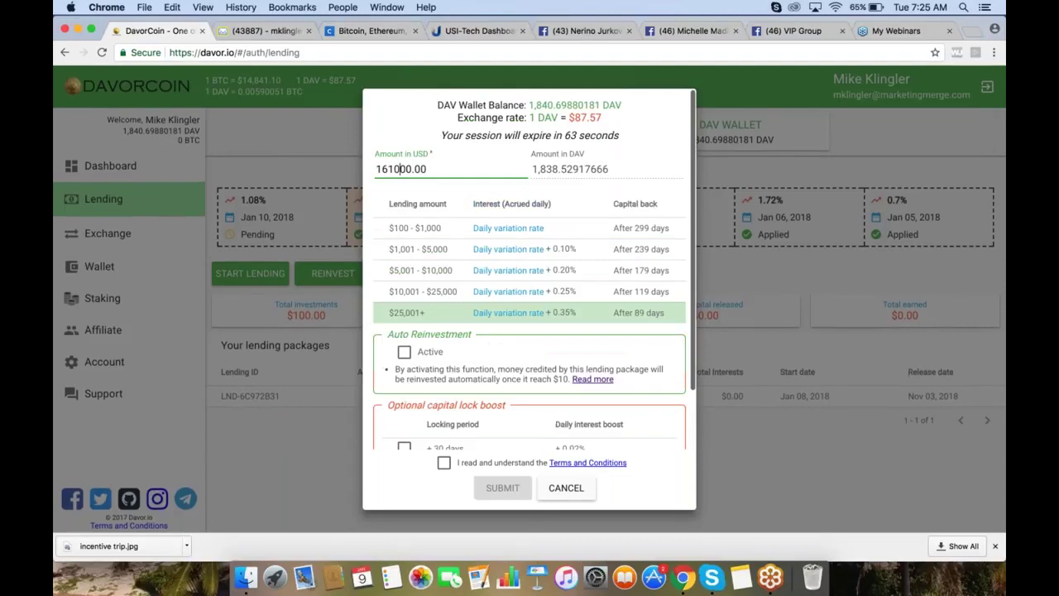
scroll(529, 289, down, 3)
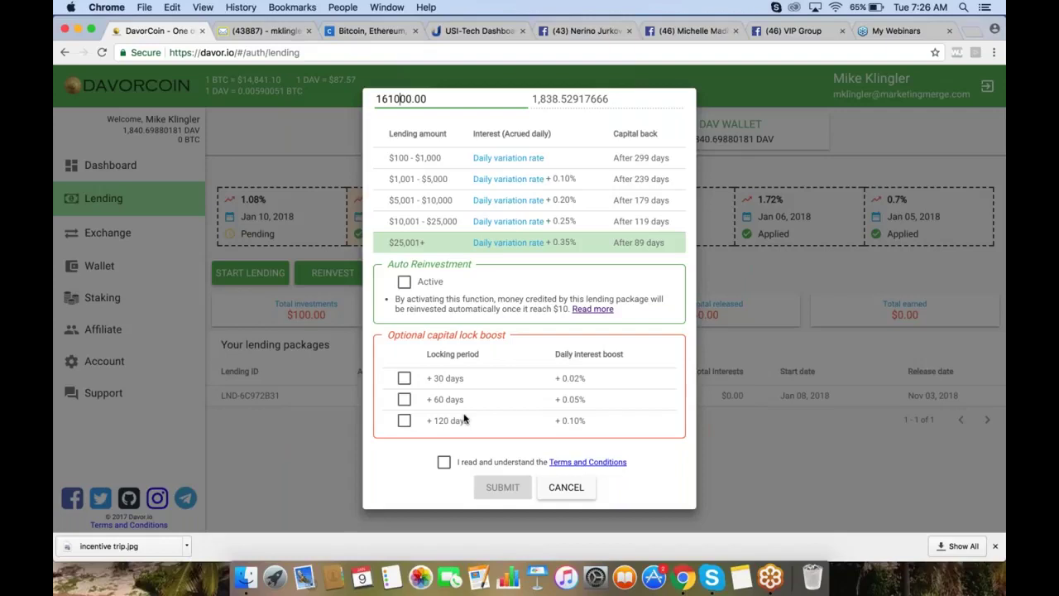
click(404, 423)
click(405, 422)
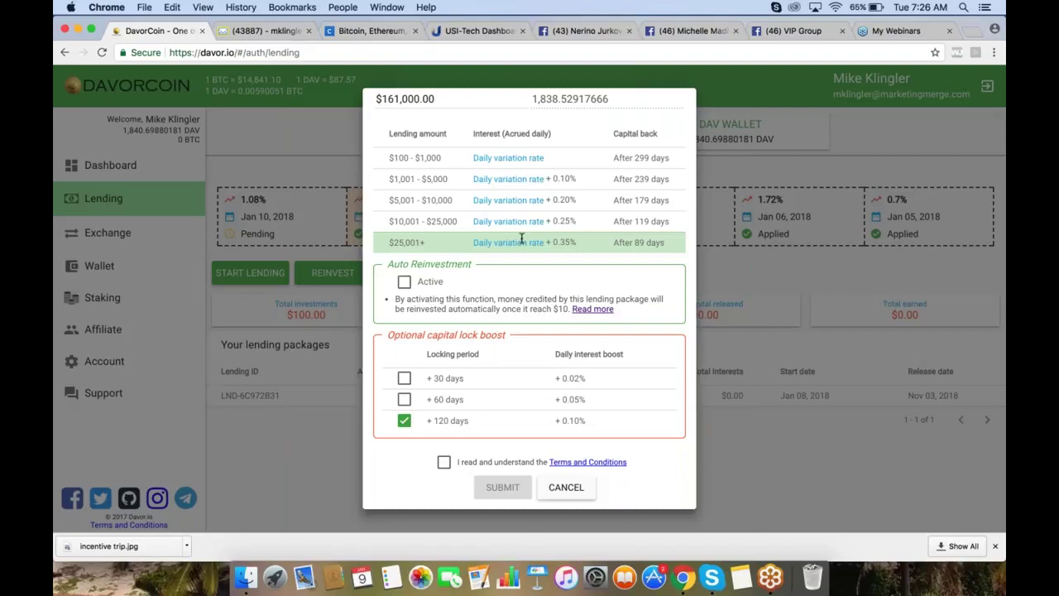
- Accept the terms and conditions, submit the lending package and dismiss the confirmation
click(444, 462)
scroll(496, 372, up, 2)
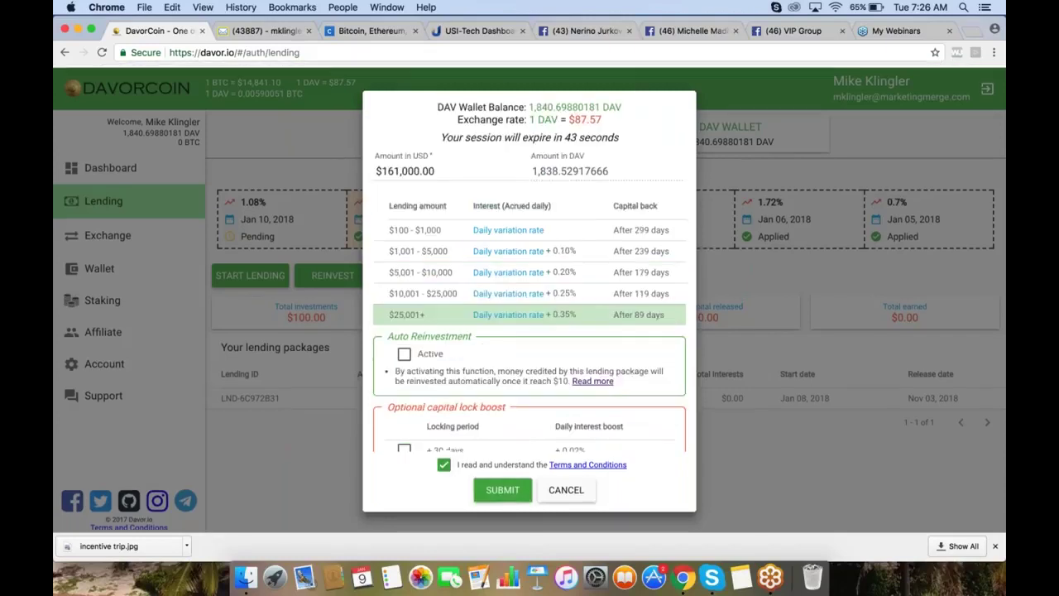
scroll(529, 298, down, 1)
scroll(529, 330, down, 2)
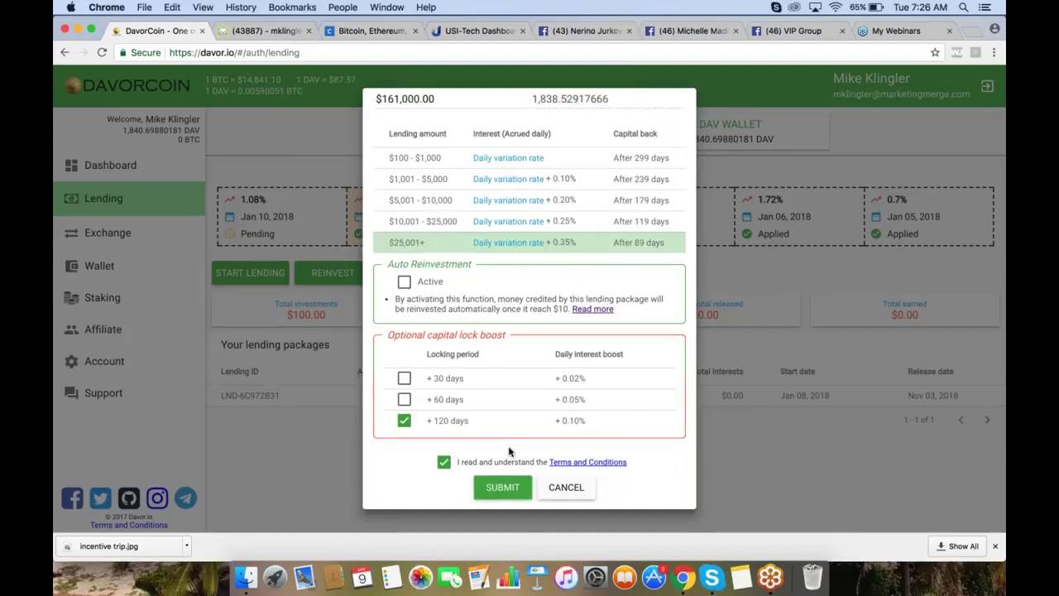
click(507, 493)
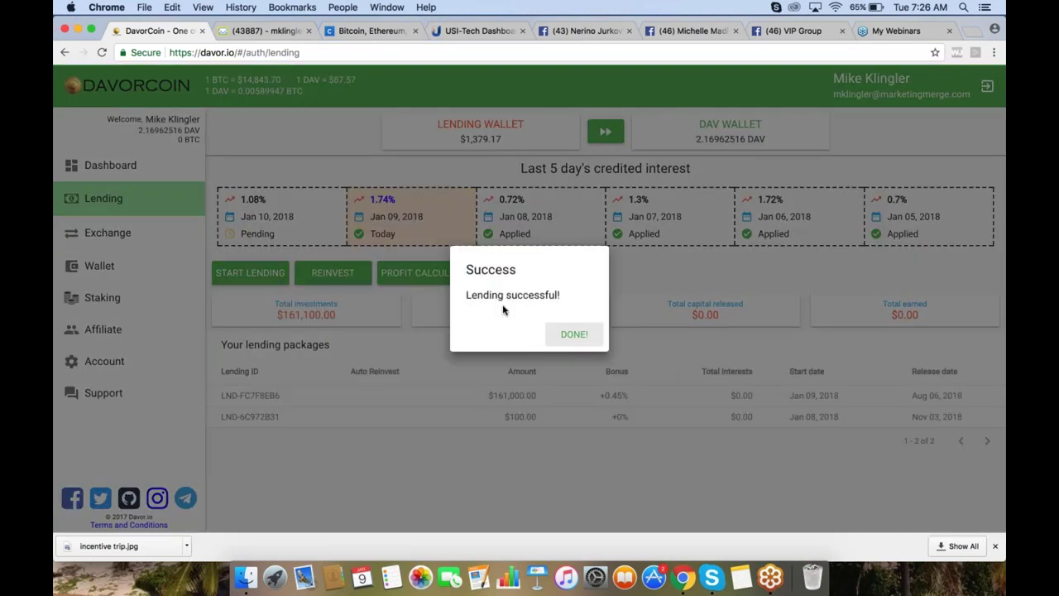
click(573, 334)
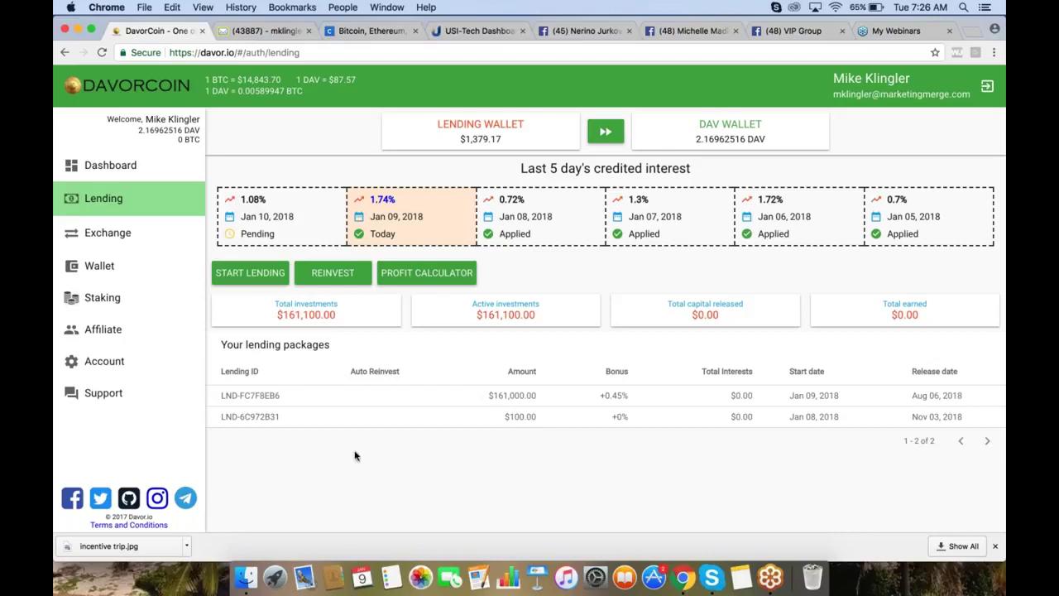
- Estimate the profit in the lending profit calculator for 161,000 USD with the + 120 days capital lock boost
click(418, 274)
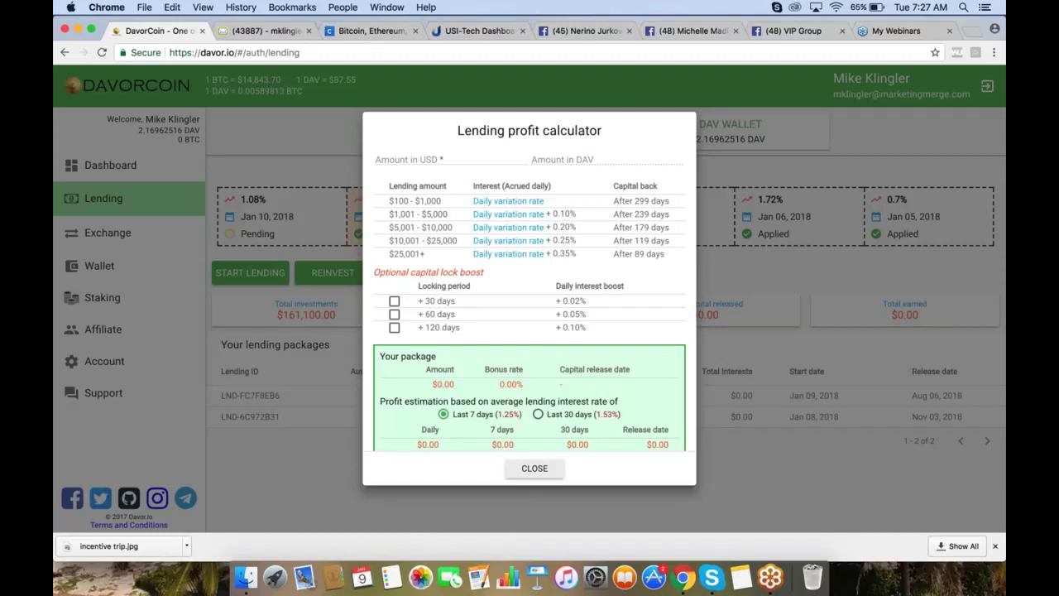
click(405, 160)
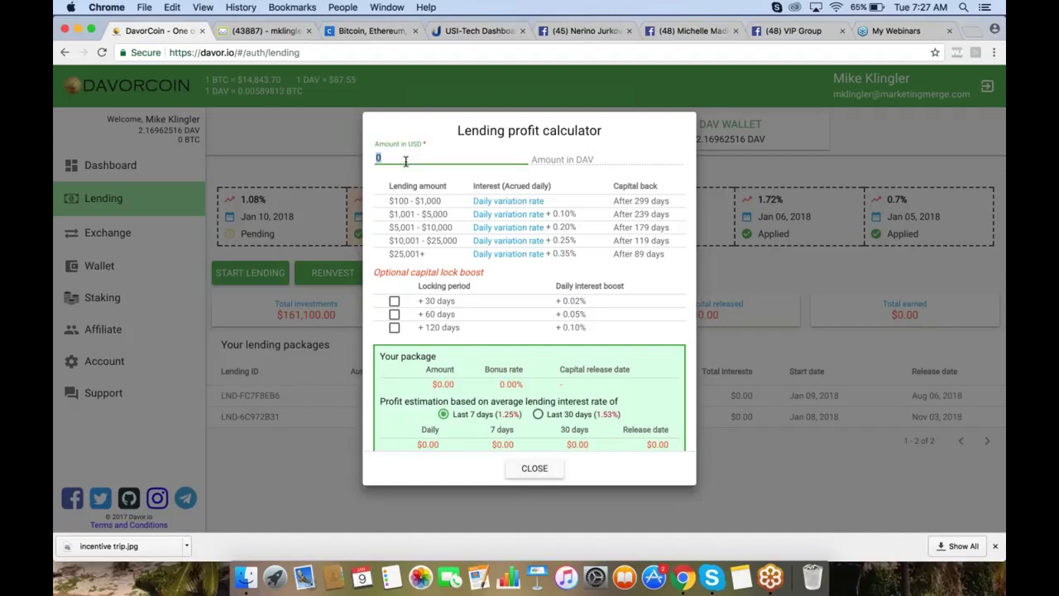
text(161)
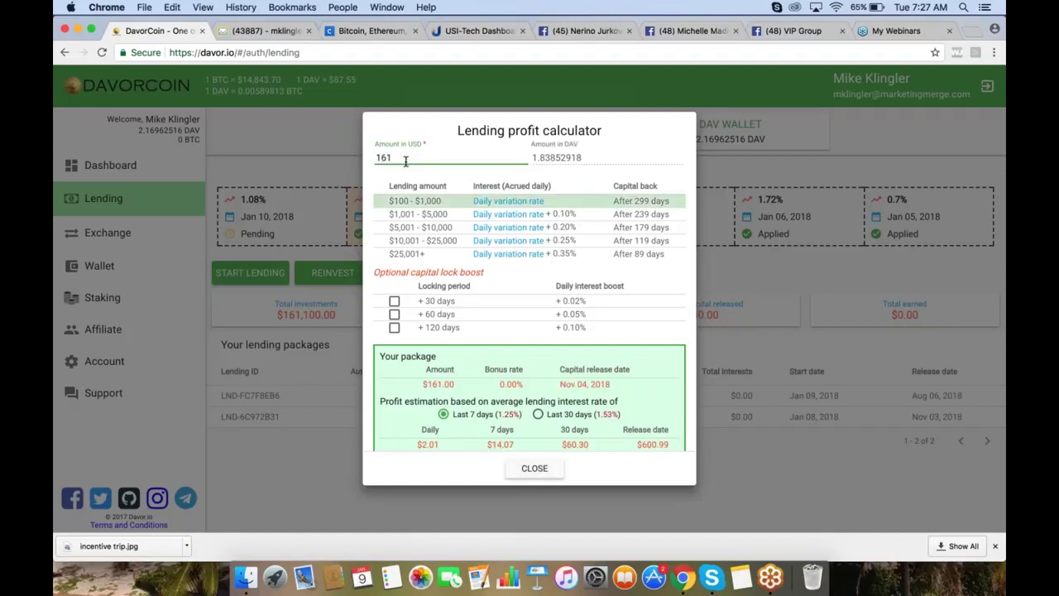
text(000)
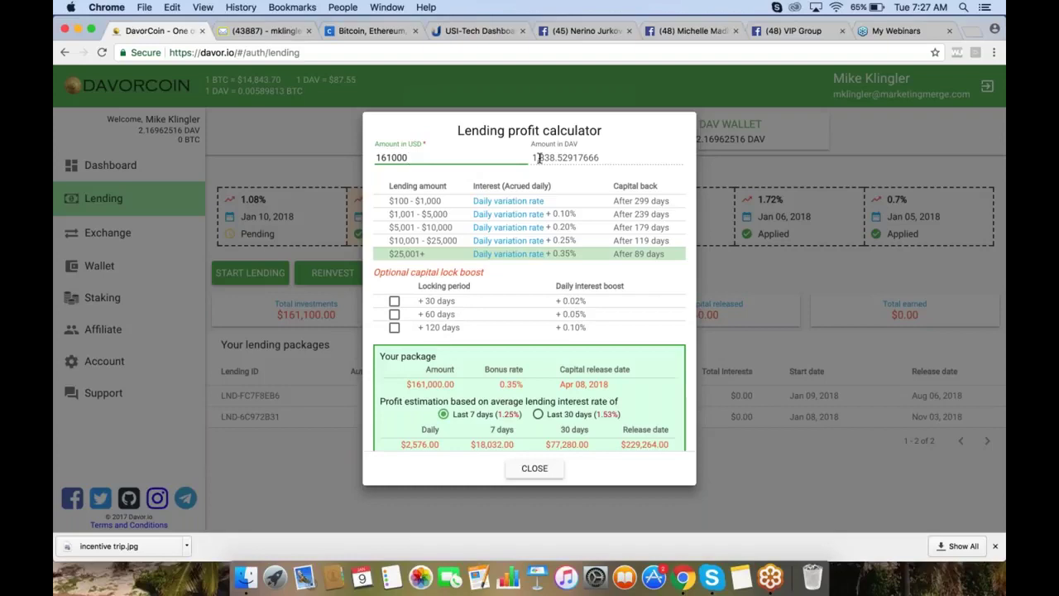
click(378, 286)
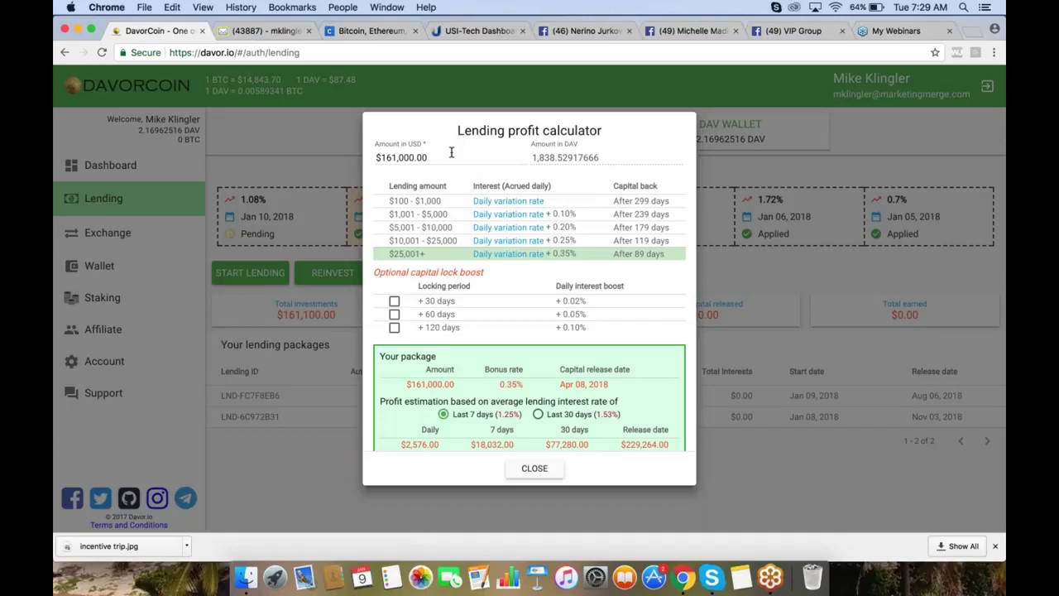
click(394, 326)
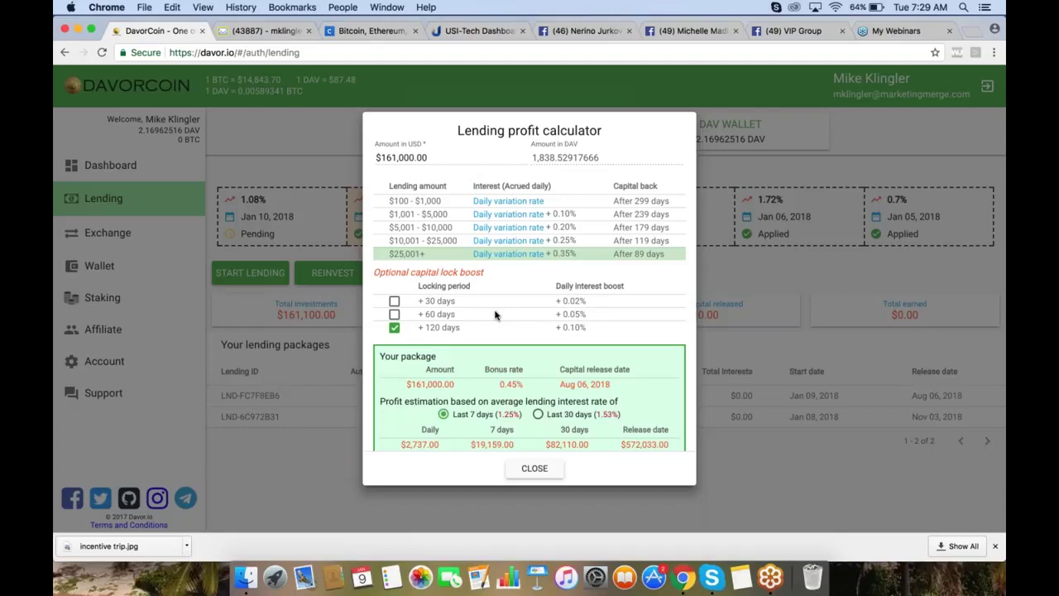
scroll(636, 355, down, 1)
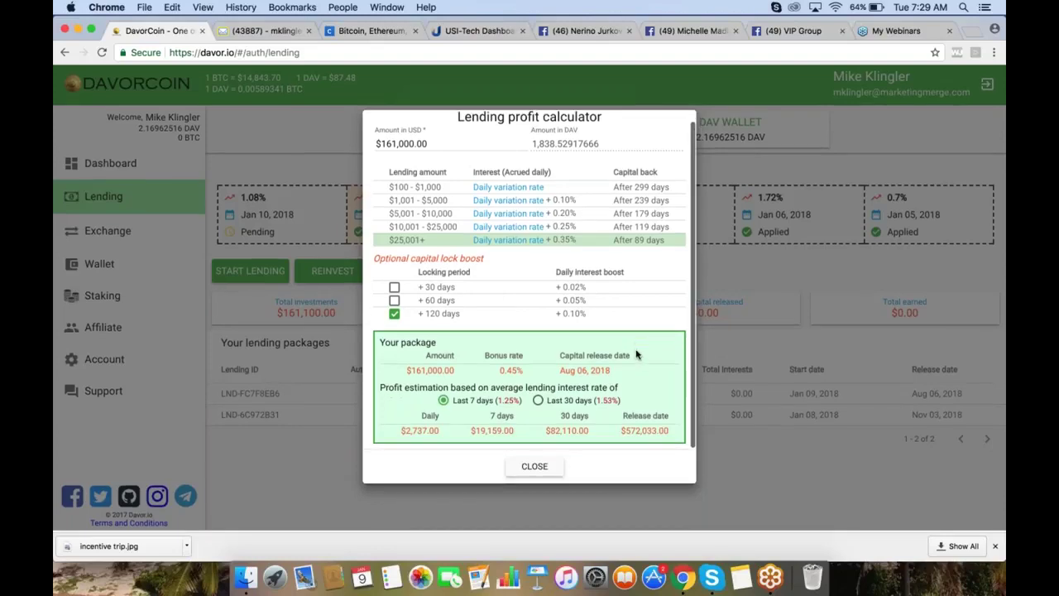